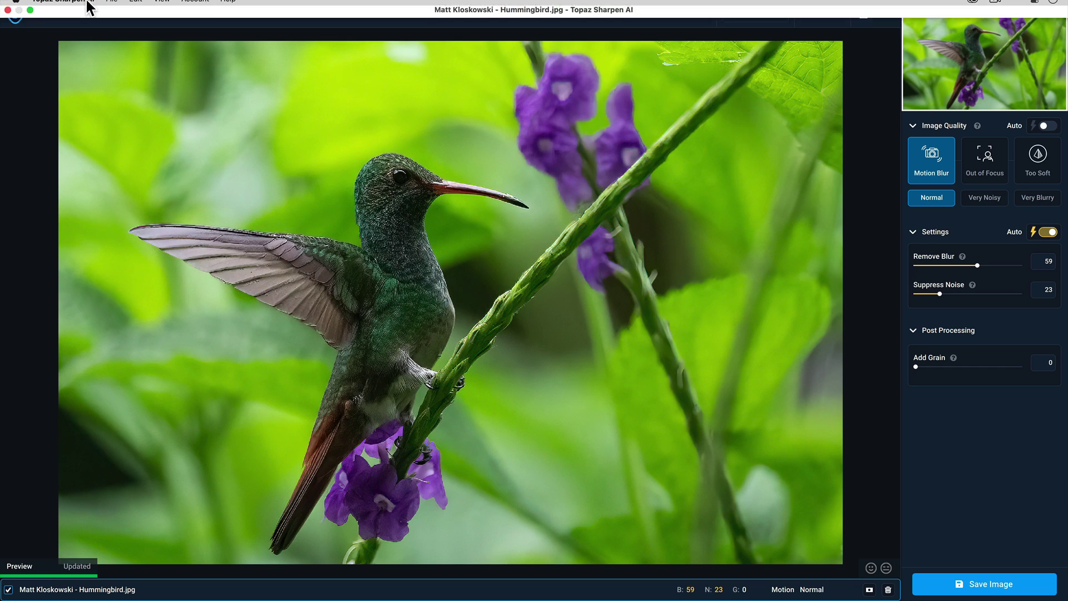
Step: Open the preferences to review the save options and application settings
{"action": "left_click", "coordinate": [79, 5]}
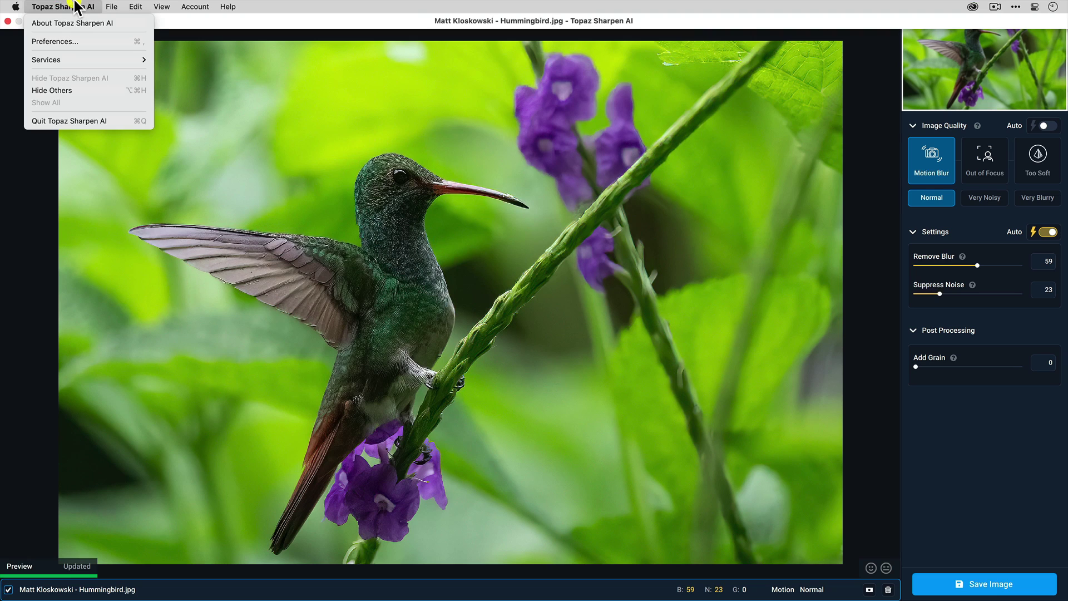
{"action": "left_click", "coordinate": [92, 41]}
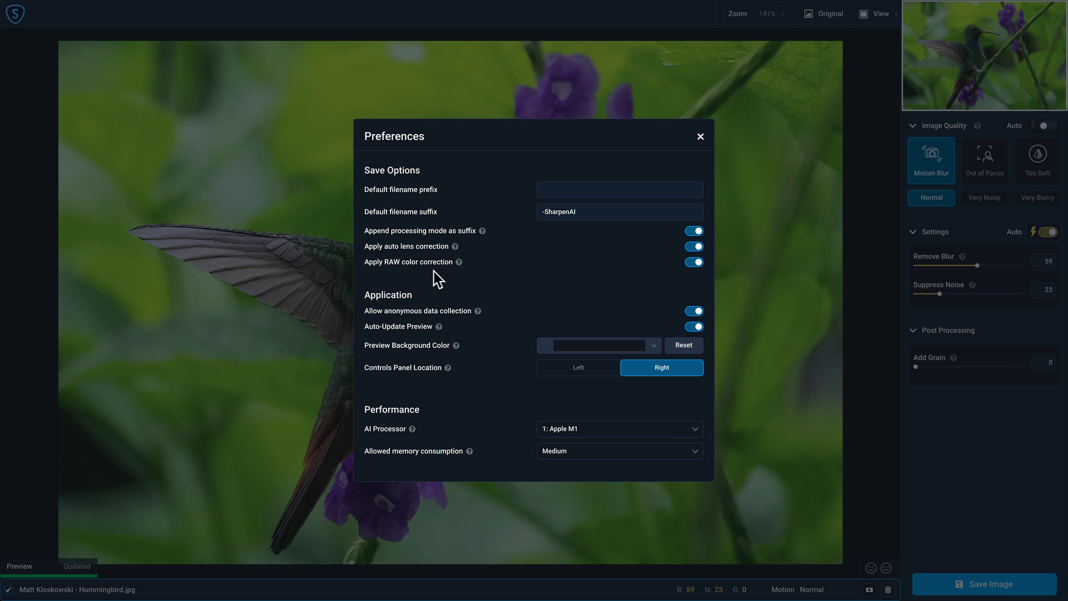
{"action": "mouse_move", "coordinate": [484, 234]}
Step: Switch the AI processor to CPU and return it to 1: Apple M1
{"action": "left_click", "coordinate": [695, 429]}
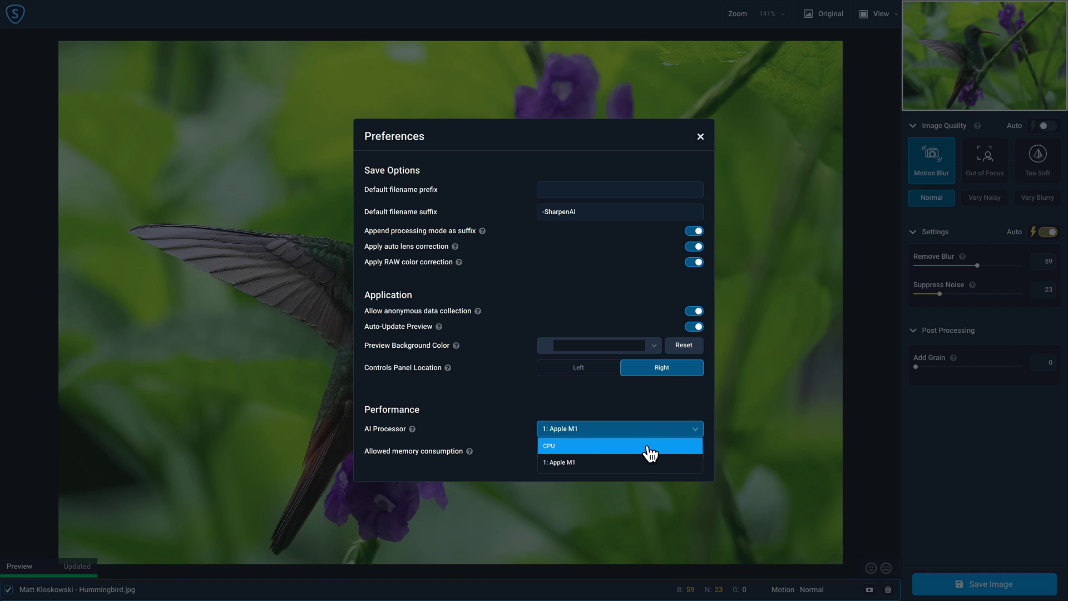
{"action": "left_click", "coordinate": [650, 447]}
{"action": "left_click", "coordinate": [623, 437]}
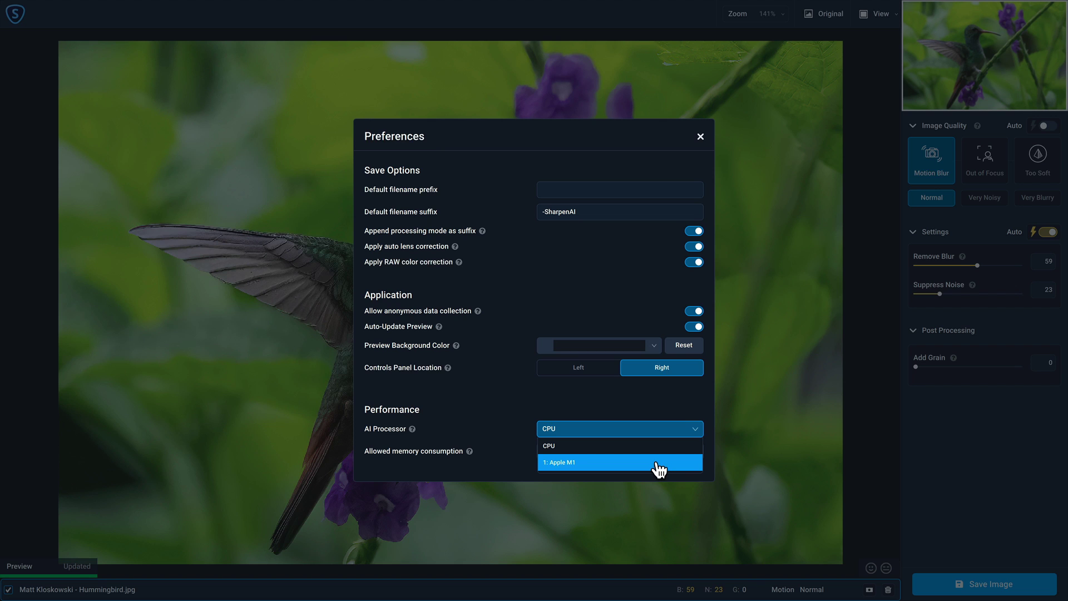
{"action": "left_click", "coordinate": [659, 469]}
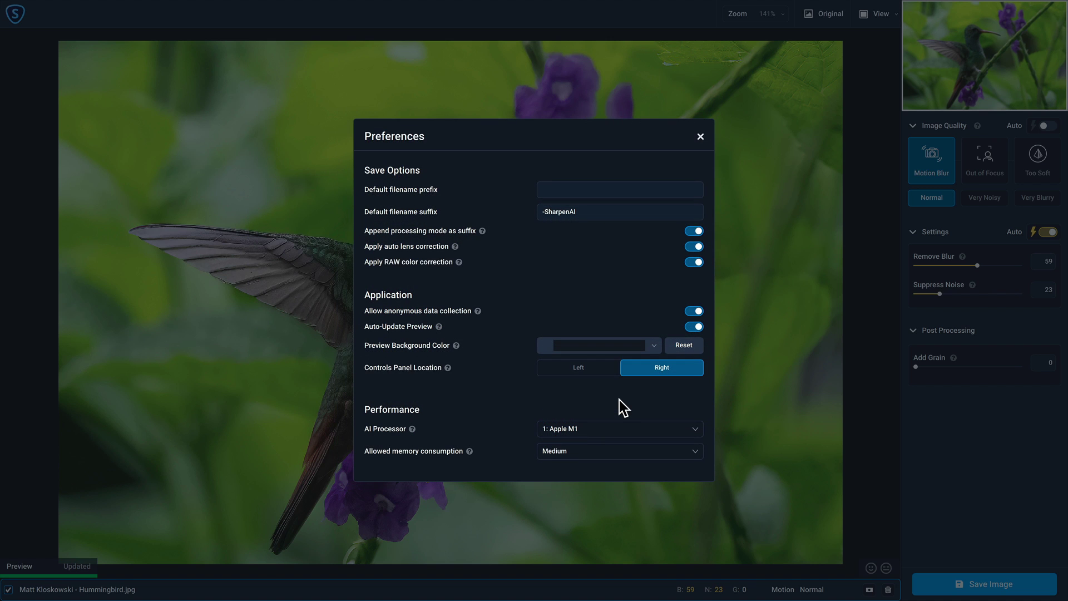
Step: Check the available options for allowed memory consumption and close the preferences
{"action": "left_click", "coordinate": [628, 451]}
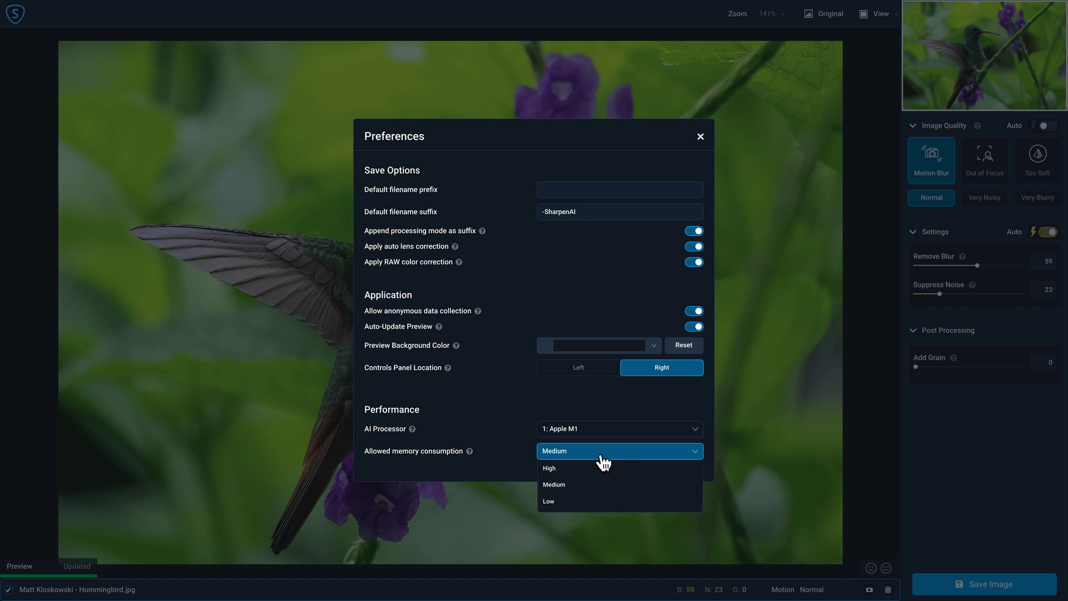
{"action": "left_click", "coordinate": [701, 138]}
{"action": "left_click", "coordinate": [701, 137]}
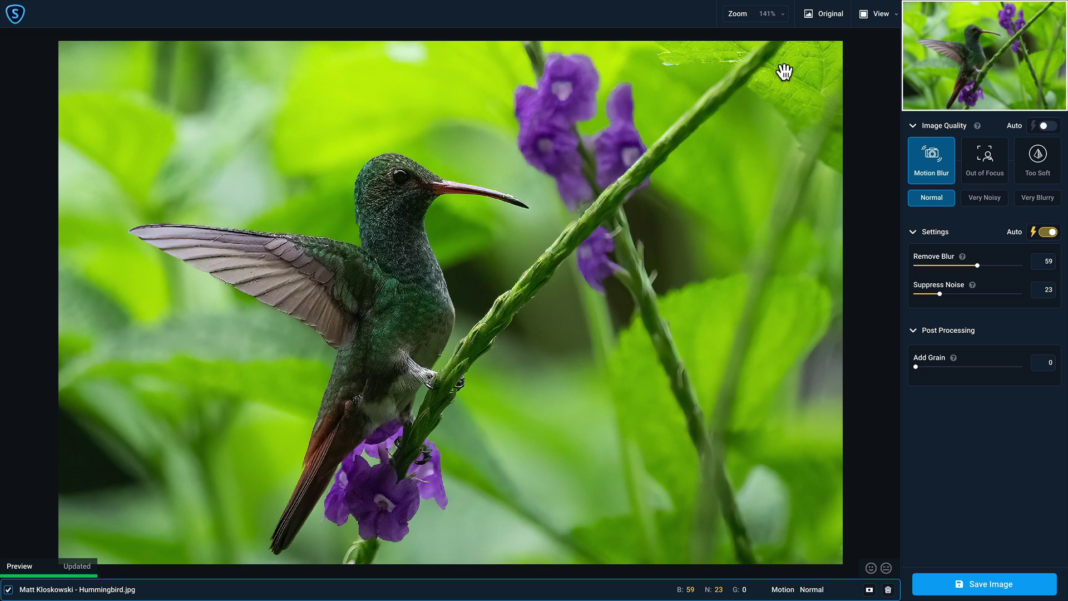
Step: View the photo at 50% and at 400% zoom, bringing the hummingbird's head into view
{"action": "left_click", "coordinate": [784, 15]}
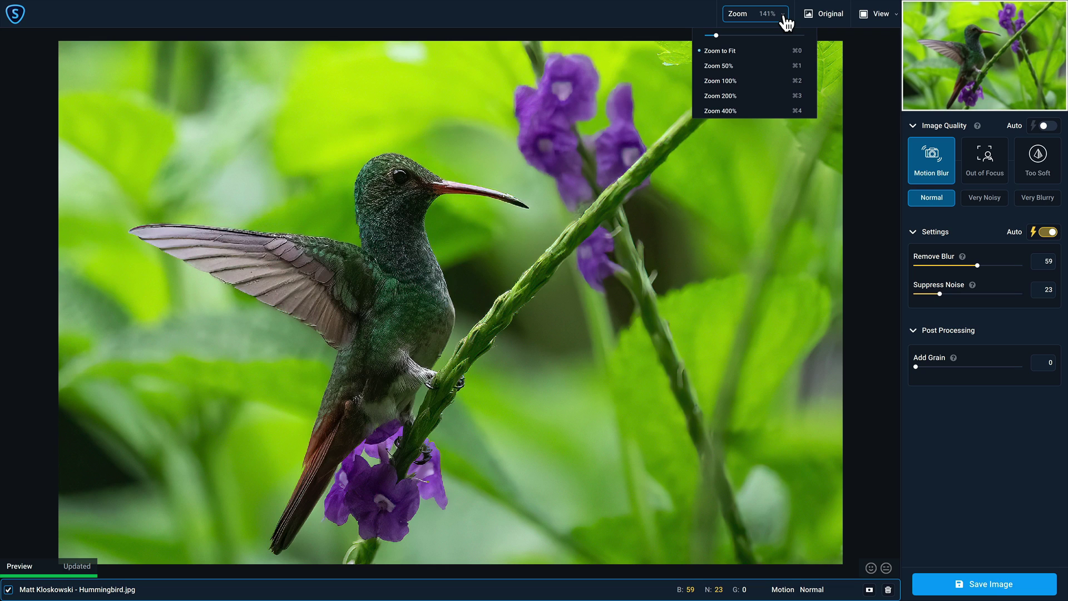
{"action": "left_click", "coordinate": [753, 64]}
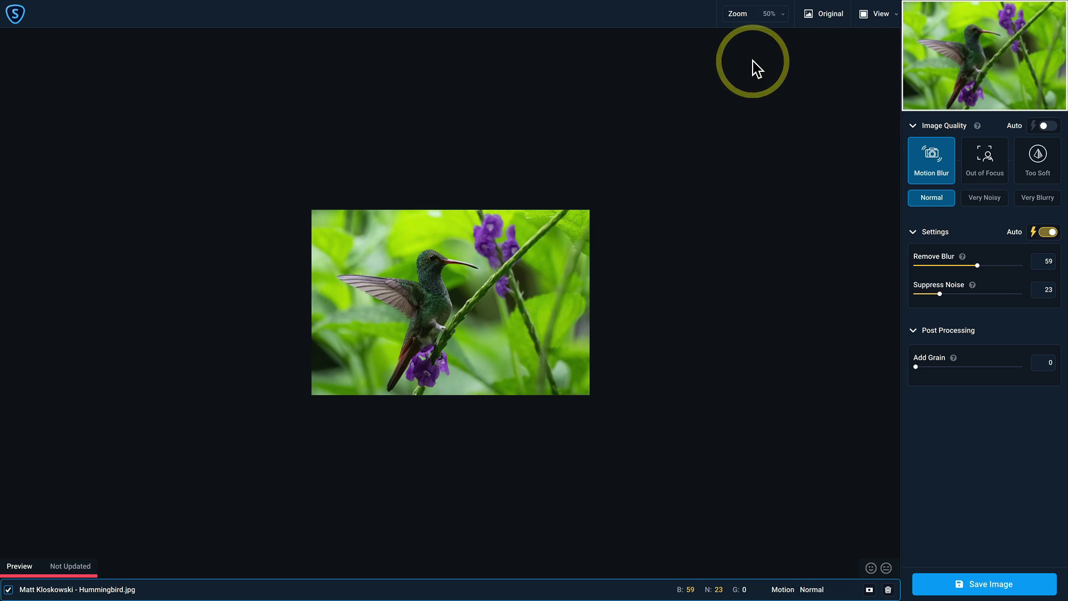
{"action": "left_click", "coordinate": [782, 16]}
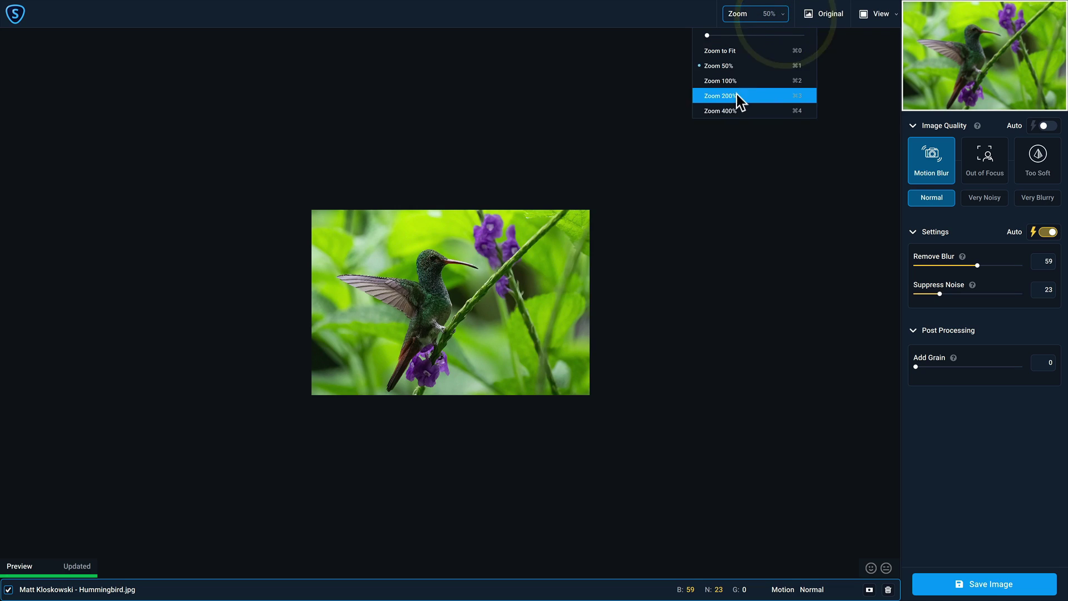
{"action": "left_click", "coordinate": [734, 112]}
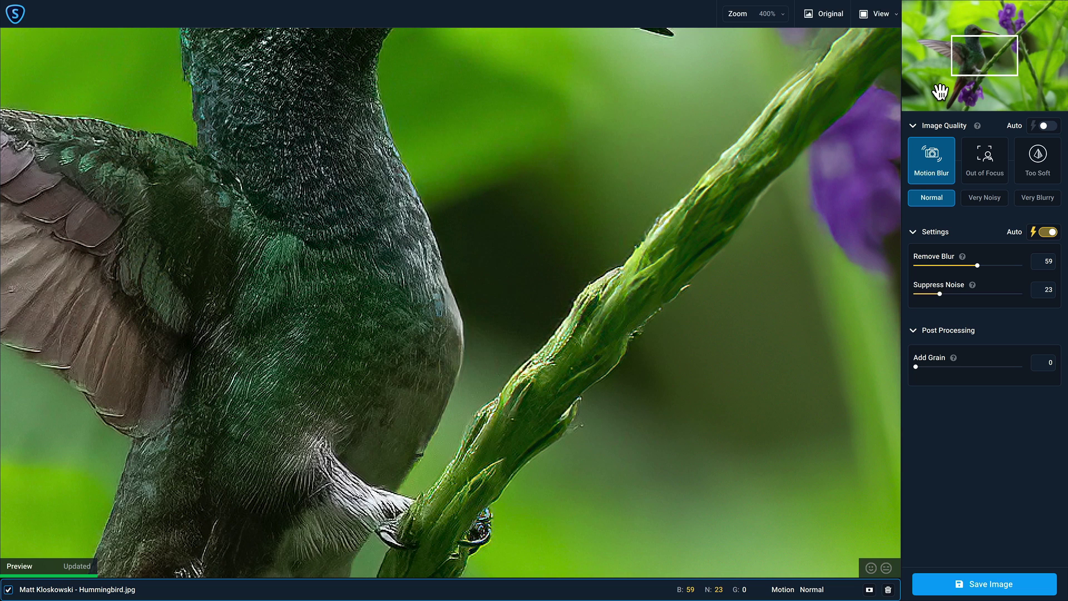
{"action": "left_click_drag", "start_coordinate": [473, 189], "coordinate": [490, 383]}
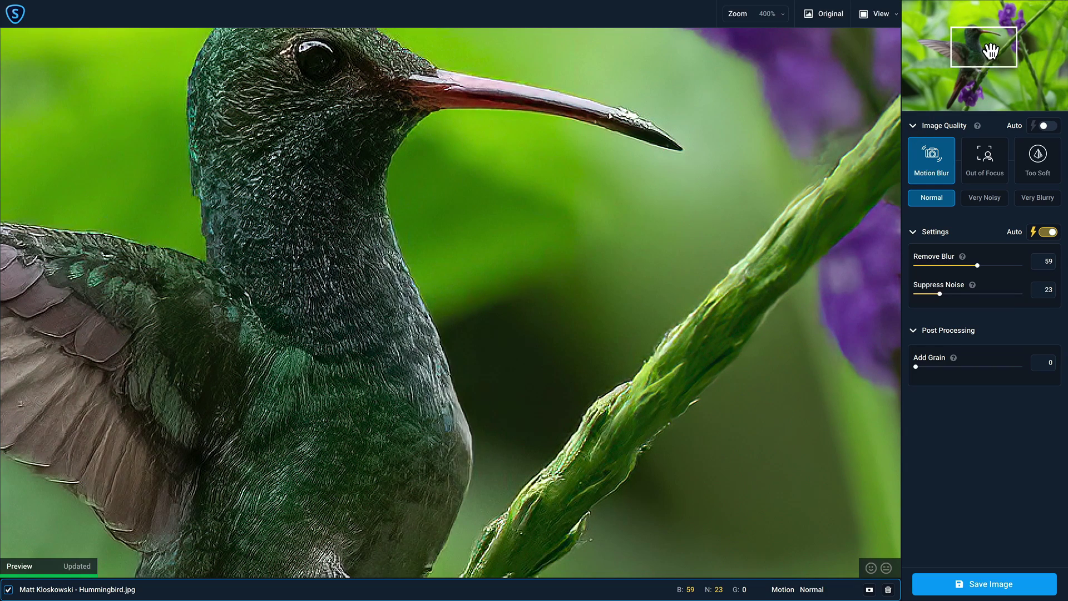
{"action": "mouse_move", "coordinate": [991, 51]}
{"action": "left_mouse_down"}
{"action": "mouse_move", "coordinate": [1003, 58]}
{"action": "mouse_move", "coordinate": [981, 43]}
{"action": "mouse_move", "coordinate": [982, 64]}
{"action": "mouse_move", "coordinate": [980, 42]}
{"action": "left_mouse_up"}
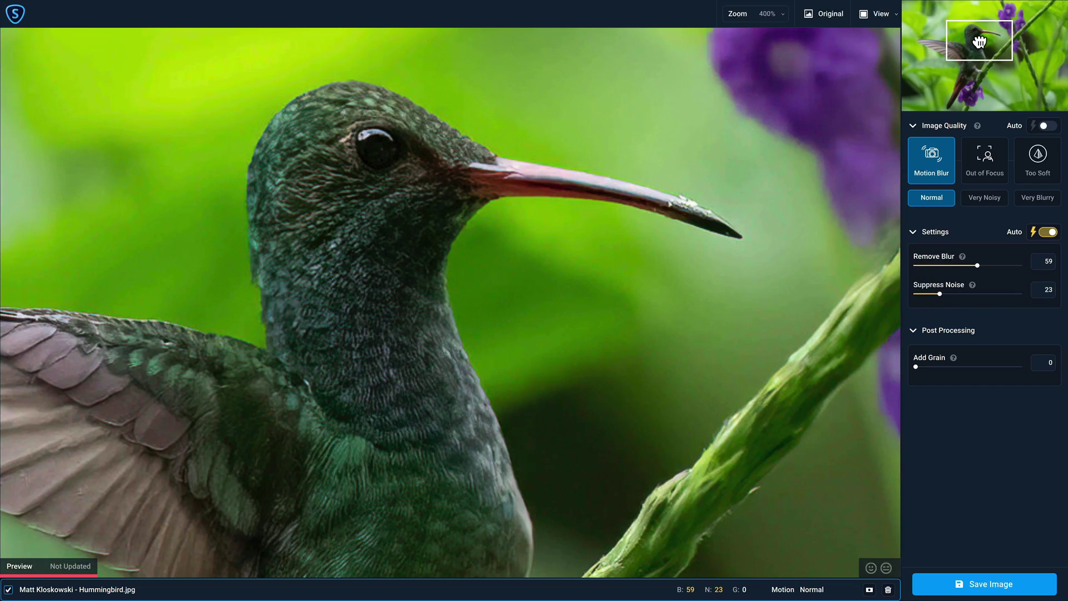
Step: Reduce the zoom to 265% and frame the hummingbird's head and outstretched wing
{"action": "left_click", "coordinate": [778, 17]}
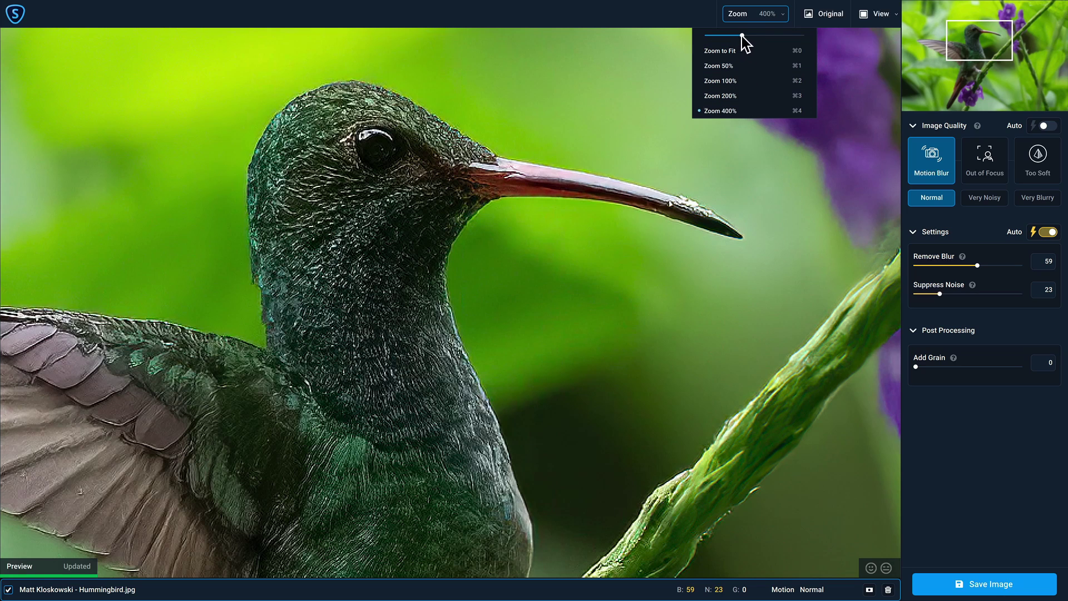
{"action": "mouse_move", "coordinate": [742, 37]}
{"action": "left_mouse_down"}
{"action": "mouse_move", "coordinate": [719, 38]}
{"action": "mouse_move", "coordinate": [778, 38]}
{"action": "mouse_move", "coordinate": [729, 42]}
{"action": "left_mouse_up"}
{"action": "left_click_drag", "start_coordinate": [362, 294], "coordinate": [567, 200]}
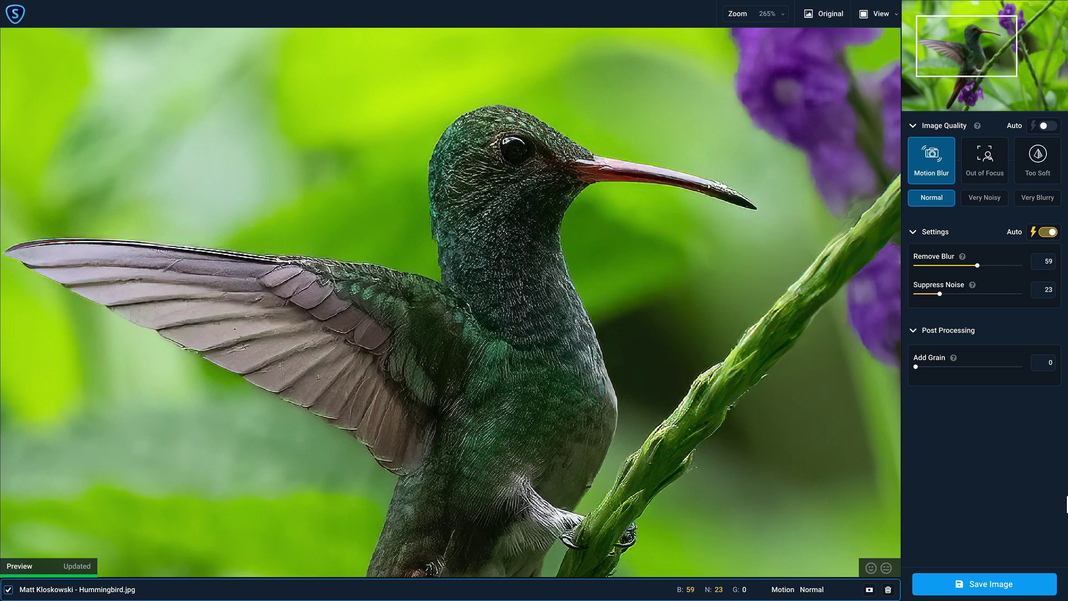
Step: Toggle between the original and the processed image twice to compare the sharpening
{"action": "left_click", "coordinate": [831, 21]}
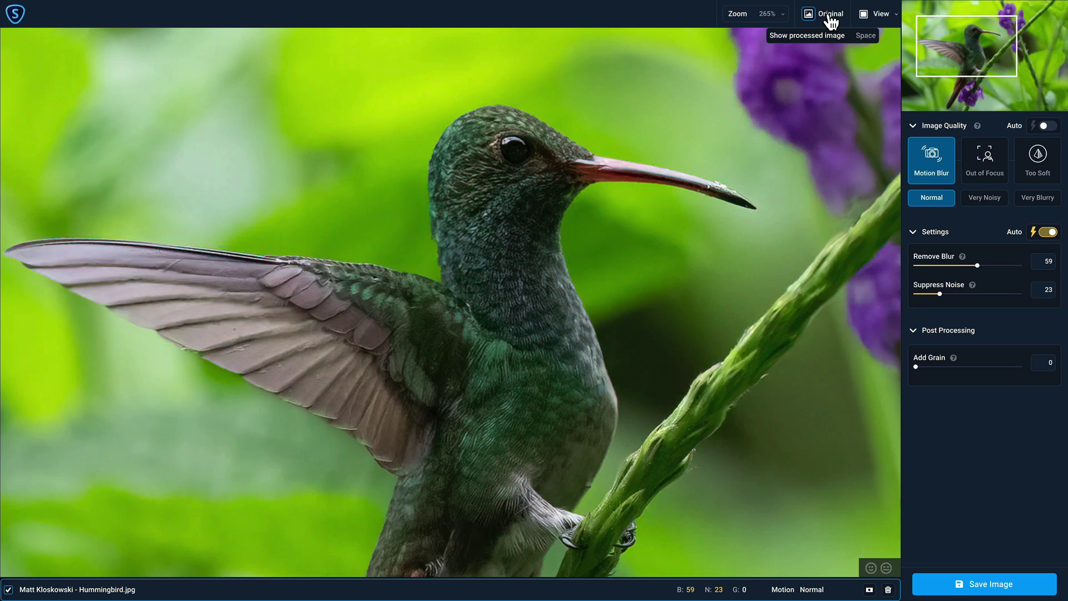
{"action": "left_click", "coordinate": [831, 21]}
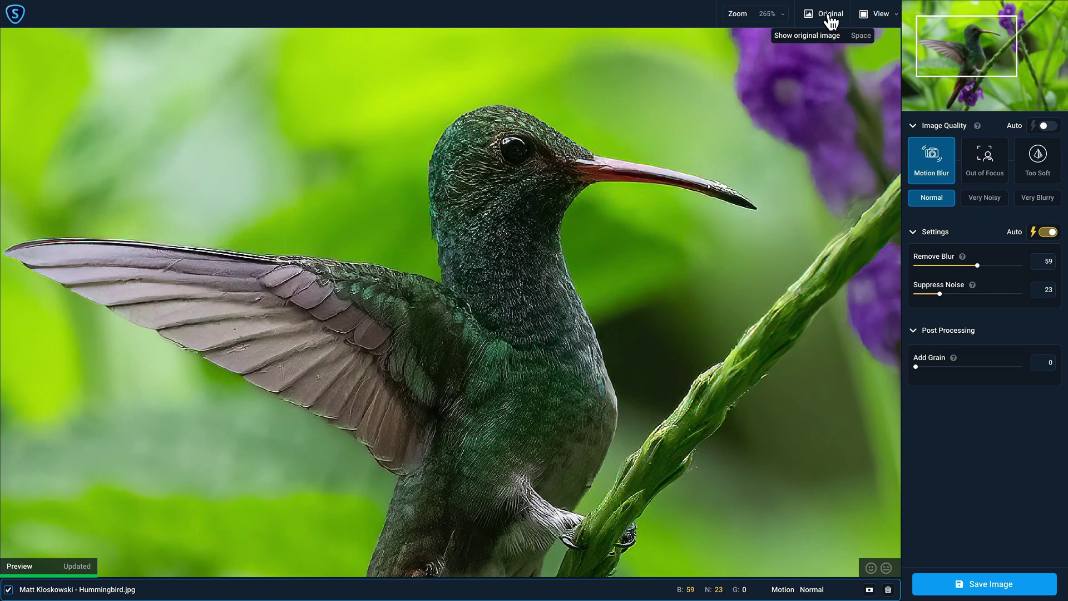
{"action": "left_click", "coordinate": [645, 256]}
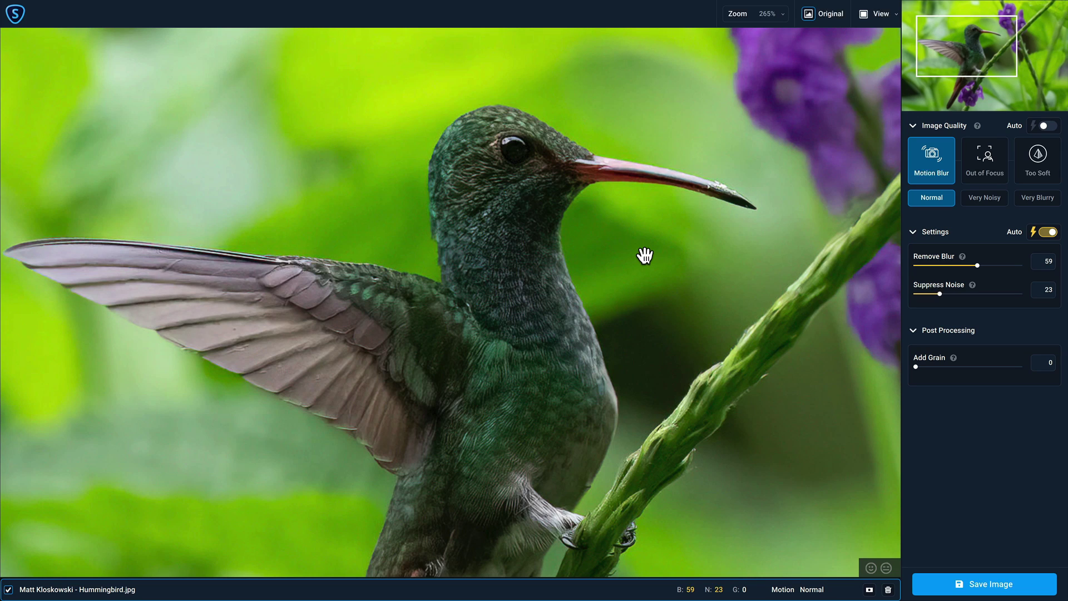
{"action": "left_click", "coordinate": [645, 256]}
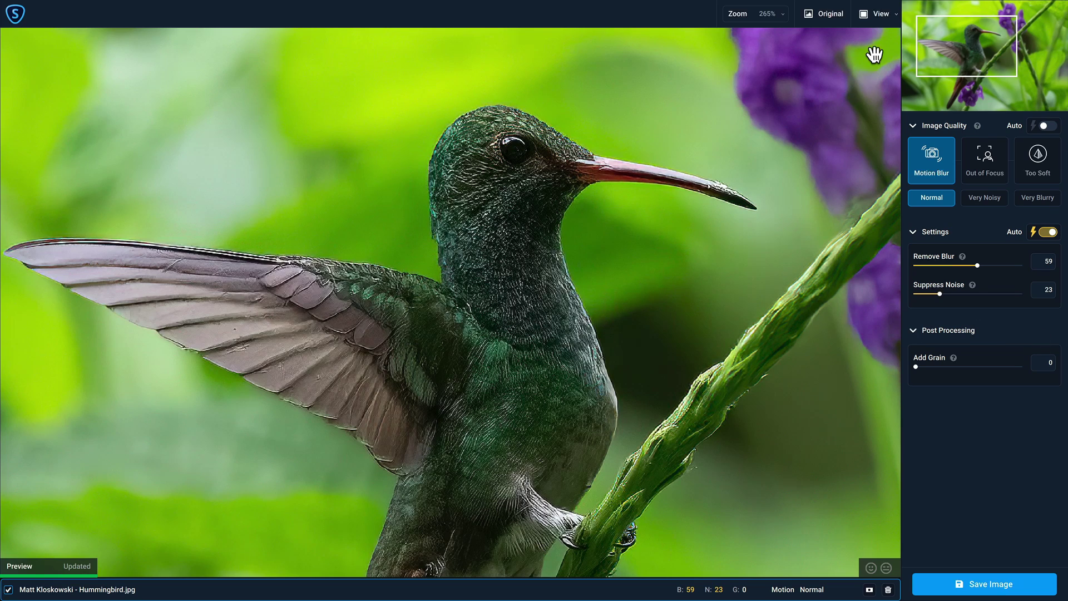
Step: Switch to Split View and shift the divider to the back edge of the hummingbird's head
{"action": "left_click", "coordinate": [899, 24]}
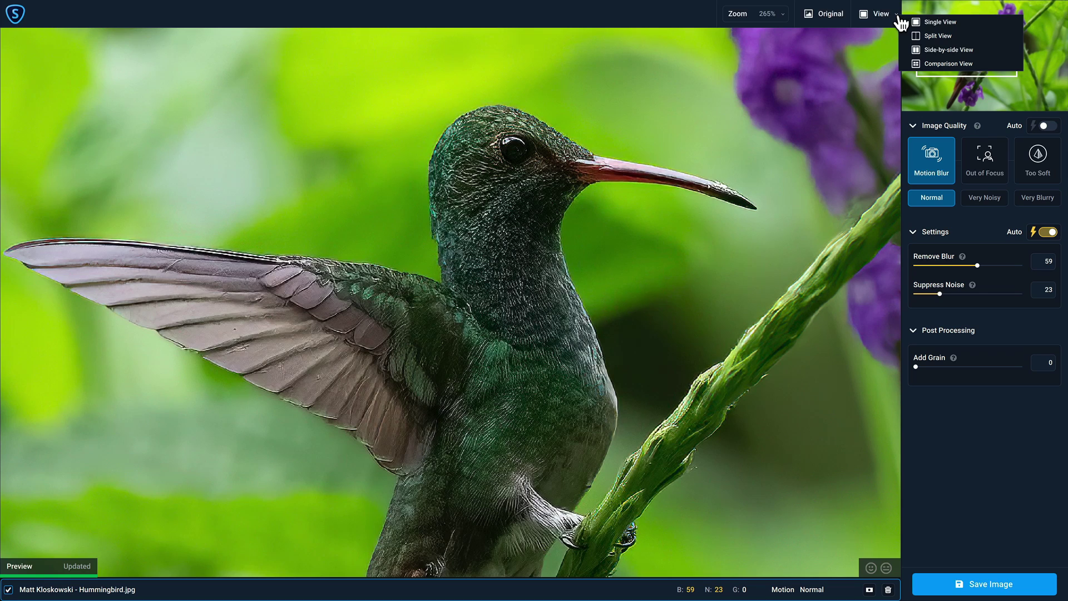
{"action": "left_click", "coordinate": [935, 35]}
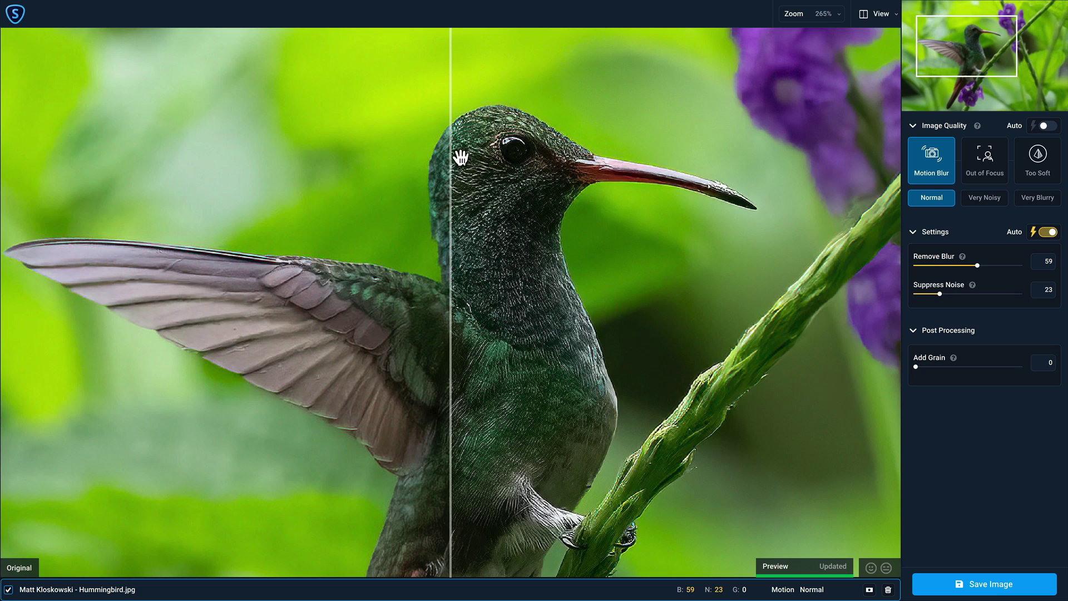
{"action": "left_click_drag", "start_coordinate": [452, 158], "coordinate": [439, 177]}
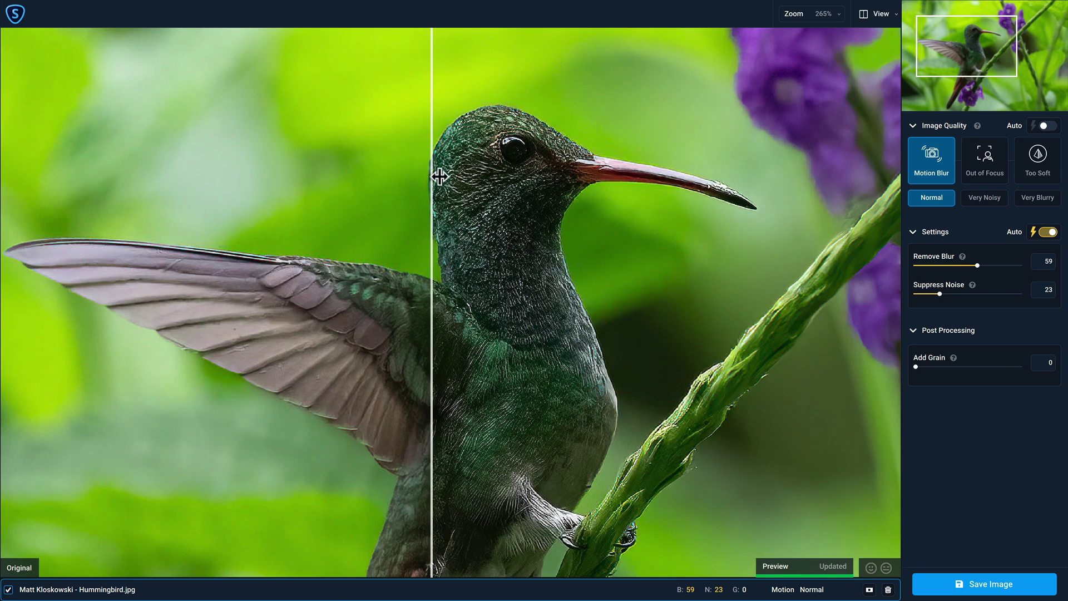
Step: Switch to Side-by-side View and frame the hummingbird's head and body in both panes
{"action": "left_click", "coordinate": [881, 15]}
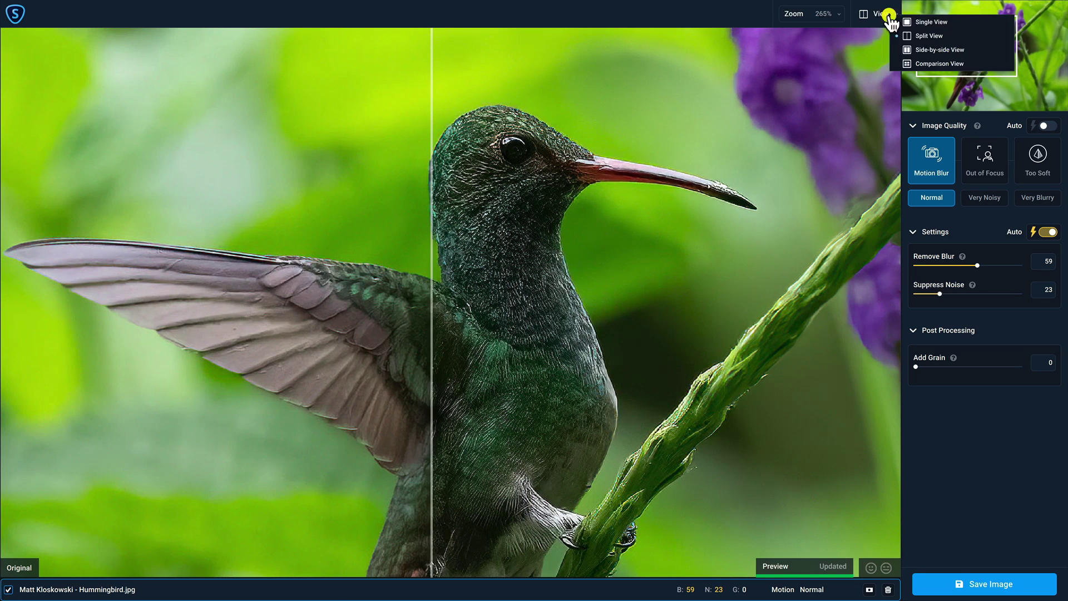
{"action": "left_click", "coordinate": [922, 49]}
{"action": "left_click_drag", "start_coordinate": [743, 250], "coordinate": [539, 196]}
{"action": "left_click", "coordinate": [538, 195]}
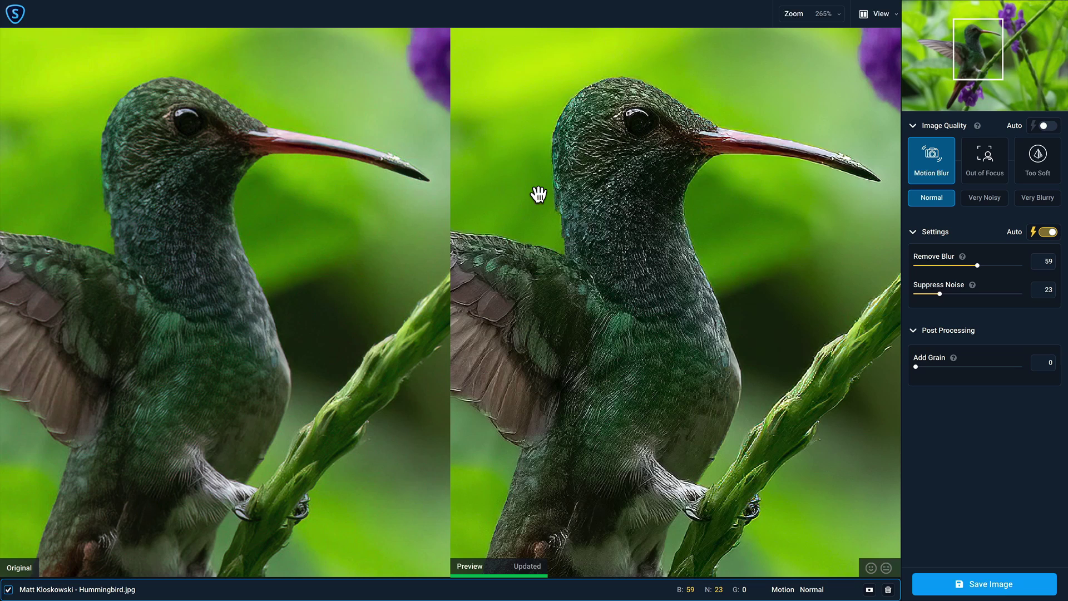
Step: Switch to Comparison View and bring the hummingbird's head into view in all four panes
{"action": "left_click", "coordinate": [895, 16]}
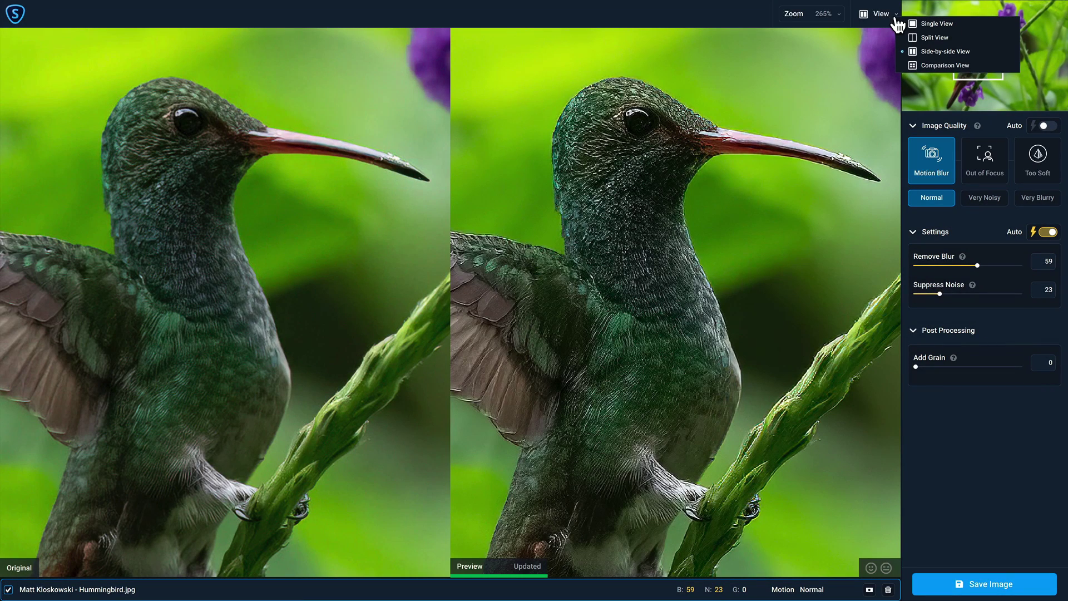
{"action": "left_click", "coordinate": [955, 65]}
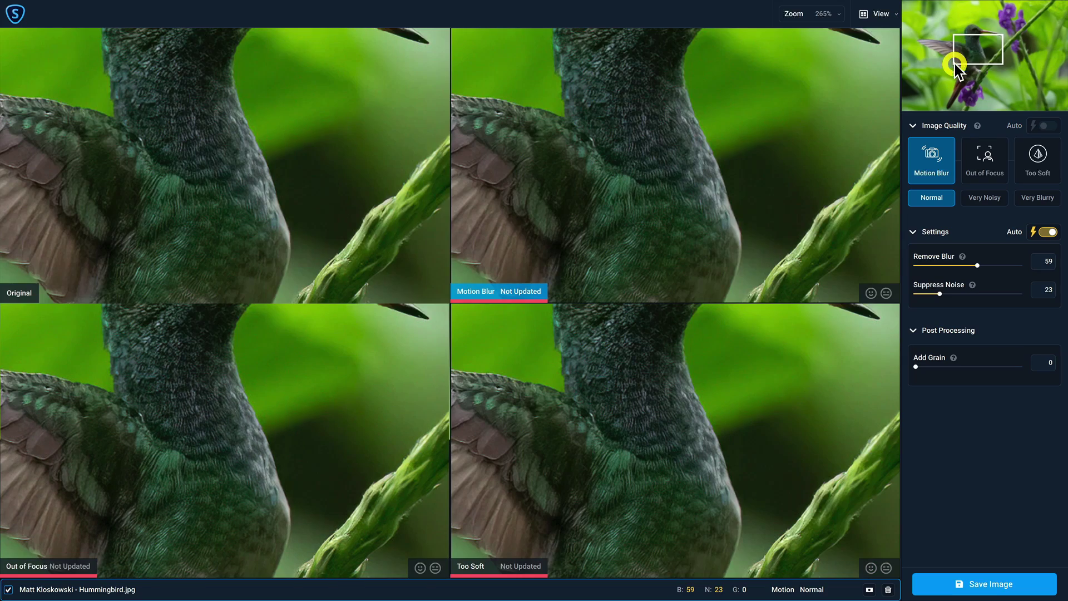
{"action": "left_click_drag", "start_coordinate": [626, 124], "coordinate": [644, 291]}
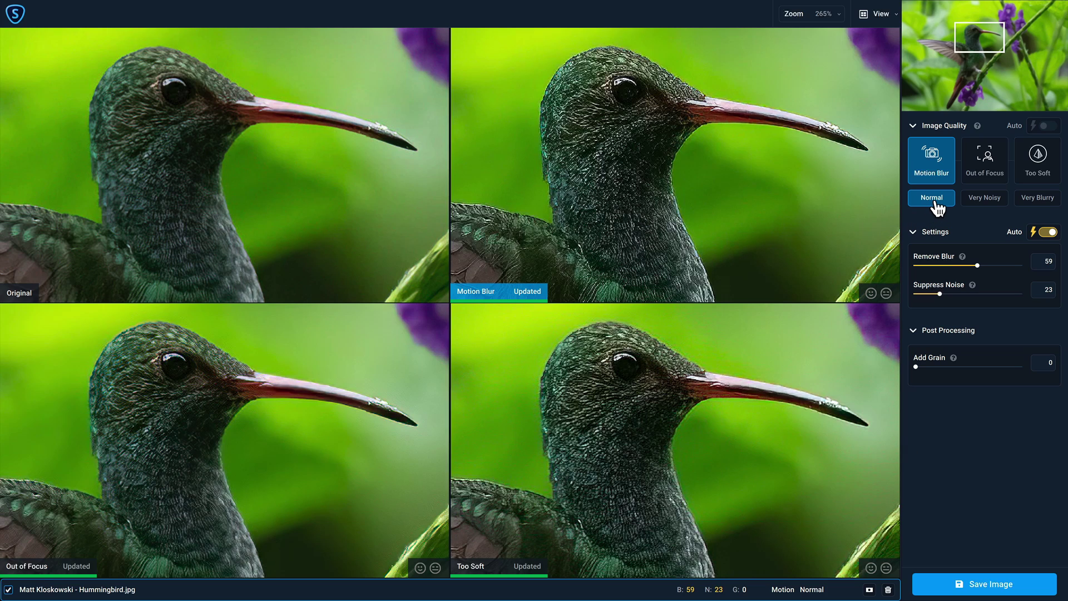
Step: Try the Very Noisy variant of the Motion Blur model and change it to Very Blurry
{"action": "left_click", "coordinate": [986, 205]}
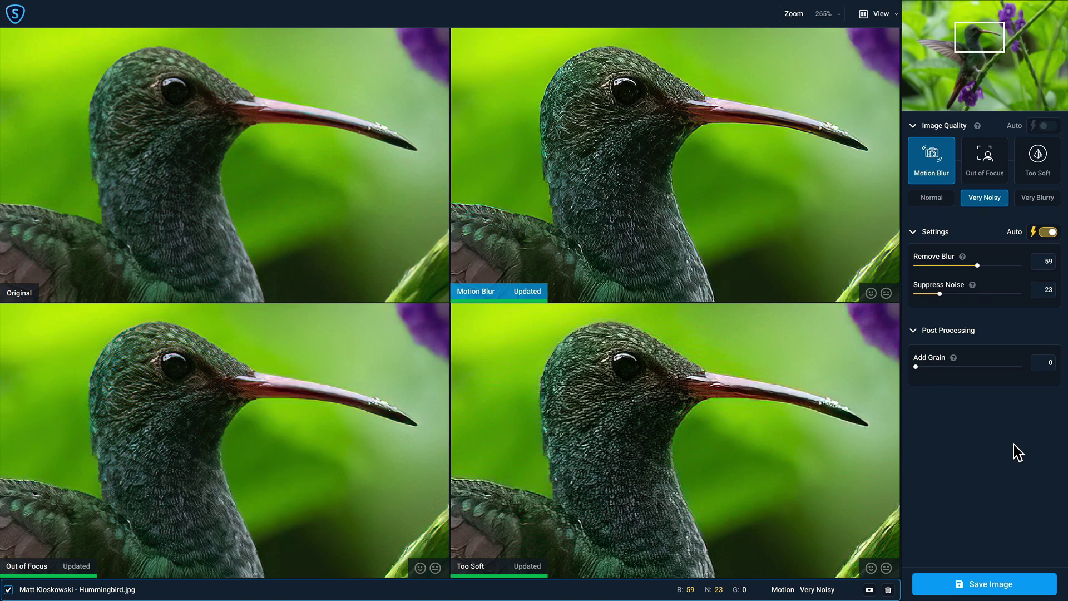
{"action": "left_click", "coordinate": [1039, 207]}
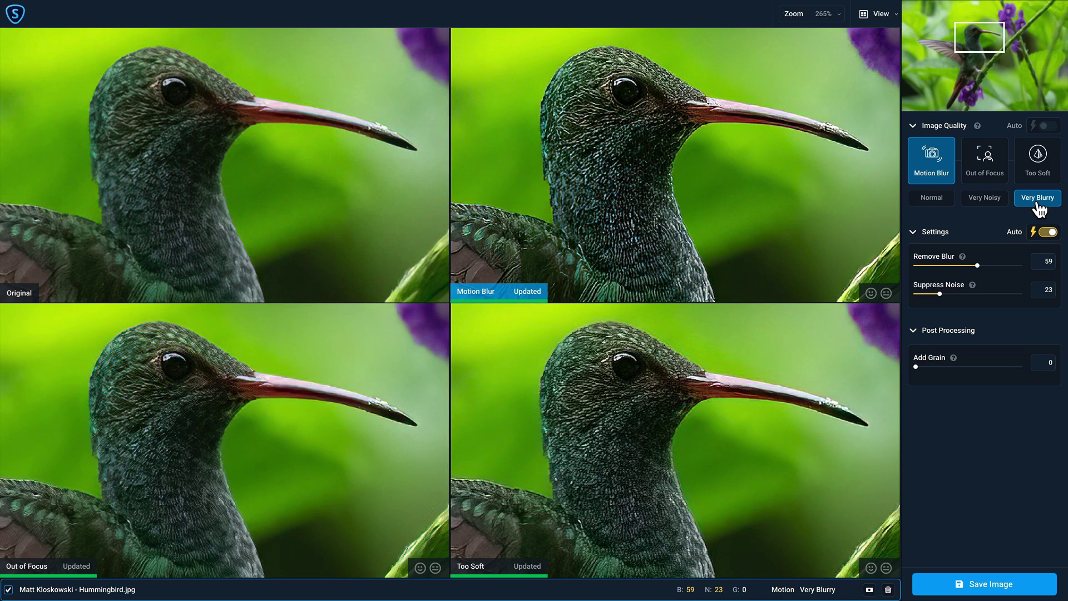
Step: Select the Too Soft model and open its result beside the original, framing the hummingbird's head and body
{"action": "left_click", "coordinate": [1038, 159]}
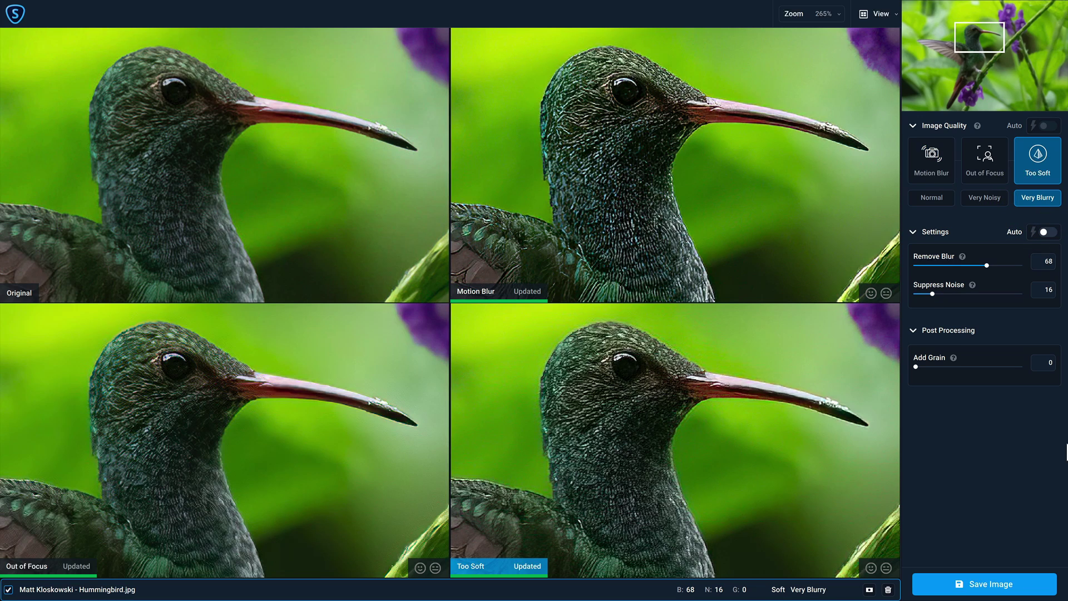
{"action": "left_click", "coordinate": [719, 449]}
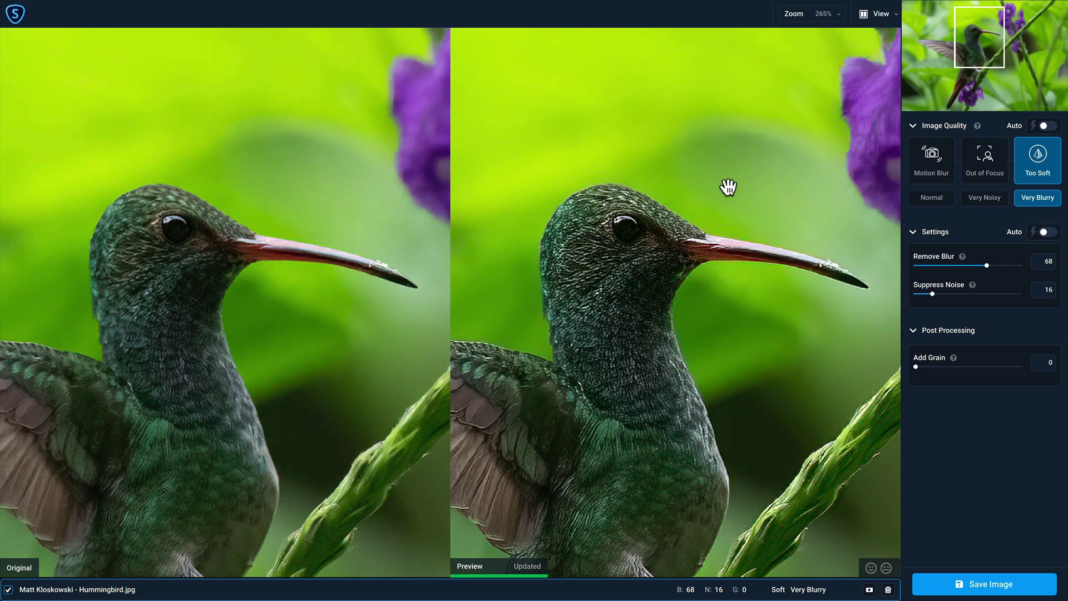
{"action": "left_click", "coordinate": [886, 15]}
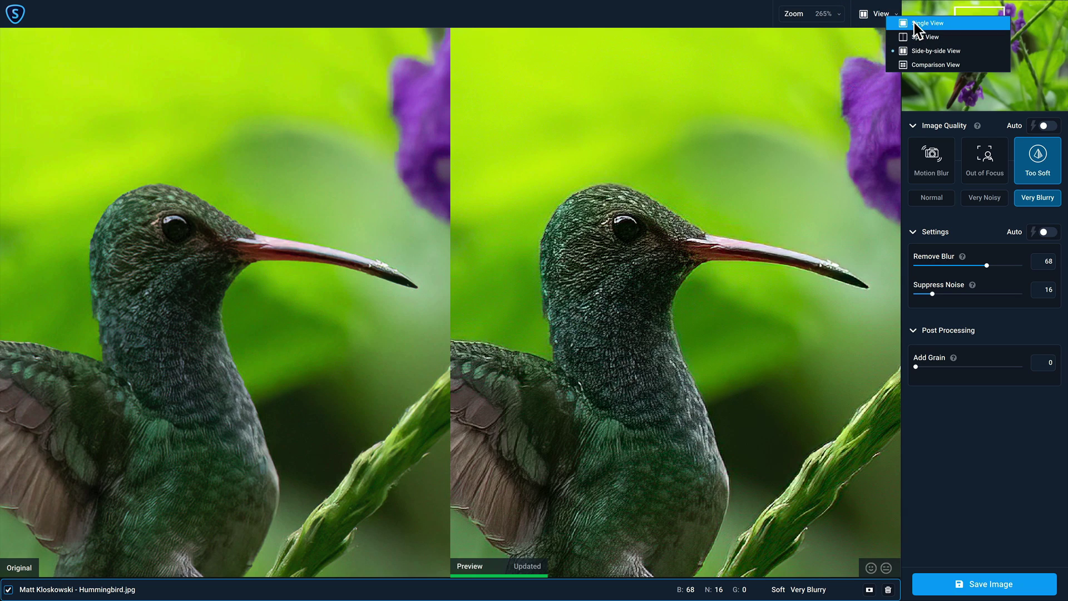
{"action": "left_click", "coordinate": [638, 300]}
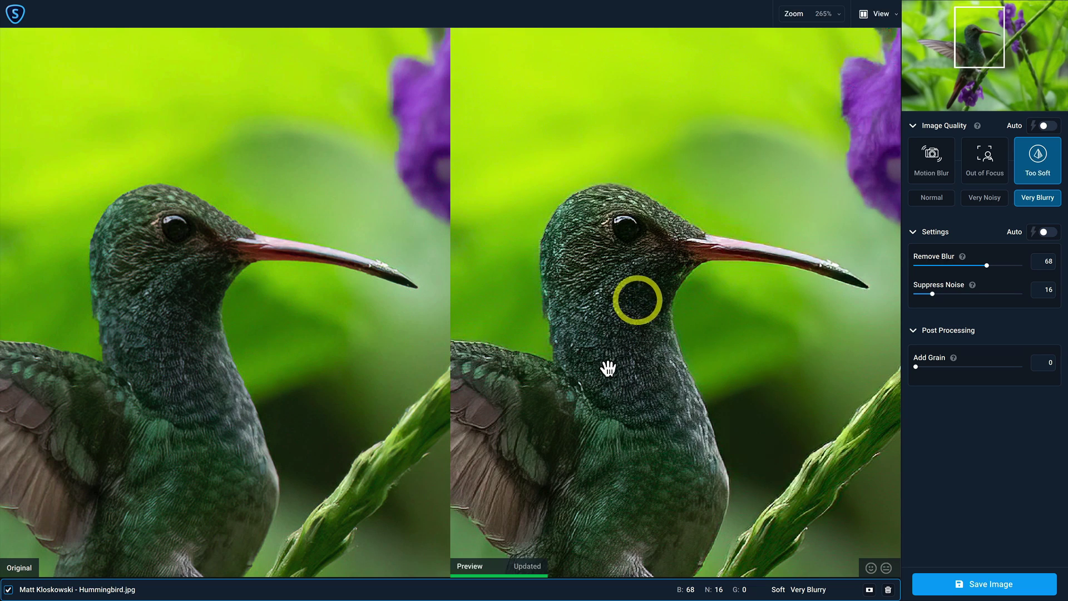
{"action": "left_click_drag", "start_coordinate": [608, 367], "coordinate": [649, 172]}
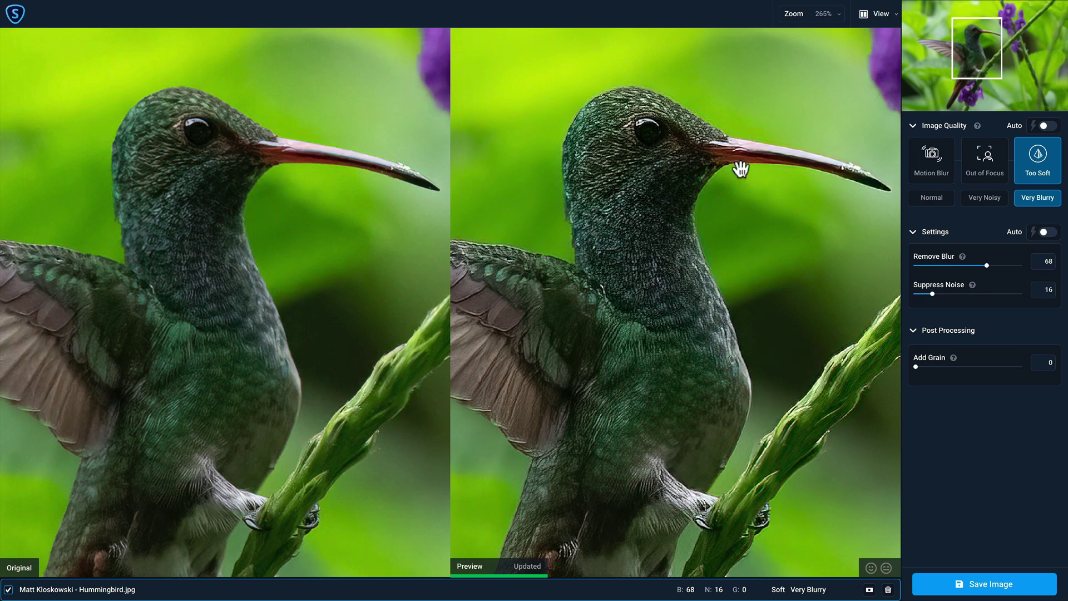
Step: Switch the sharpening model back to Motion Blur
{"action": "left_click", "coordinate": [929, 167]}
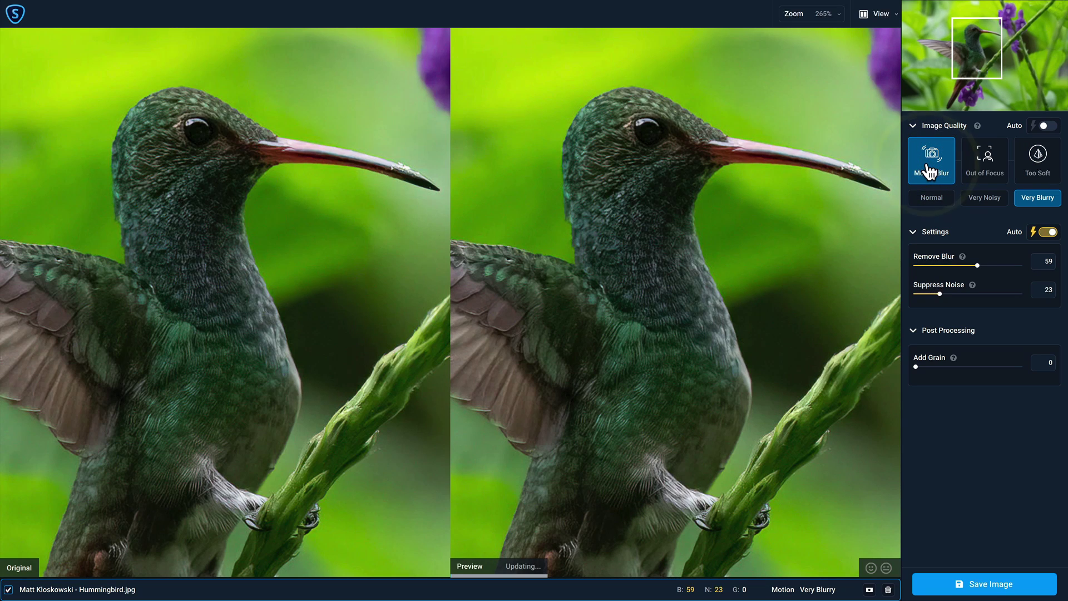
Step: Compare the Too Soft model with the Out of Focus model and its Advanced variant
{"action": "left_click", "coordinate": [1041, 167]}
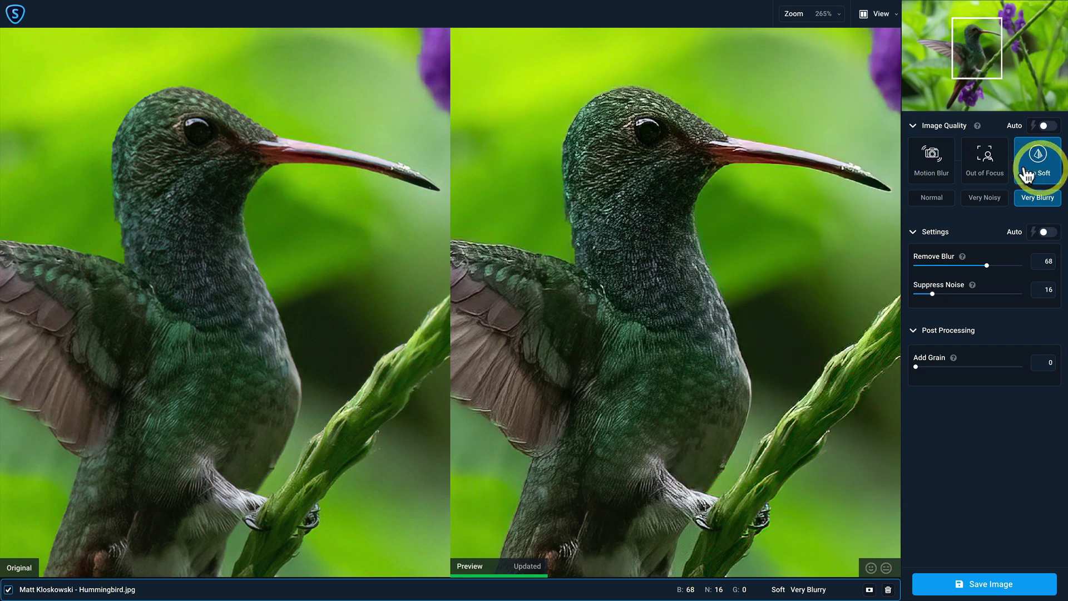
{"action": "left_click", "coordinate": [984, 167]}
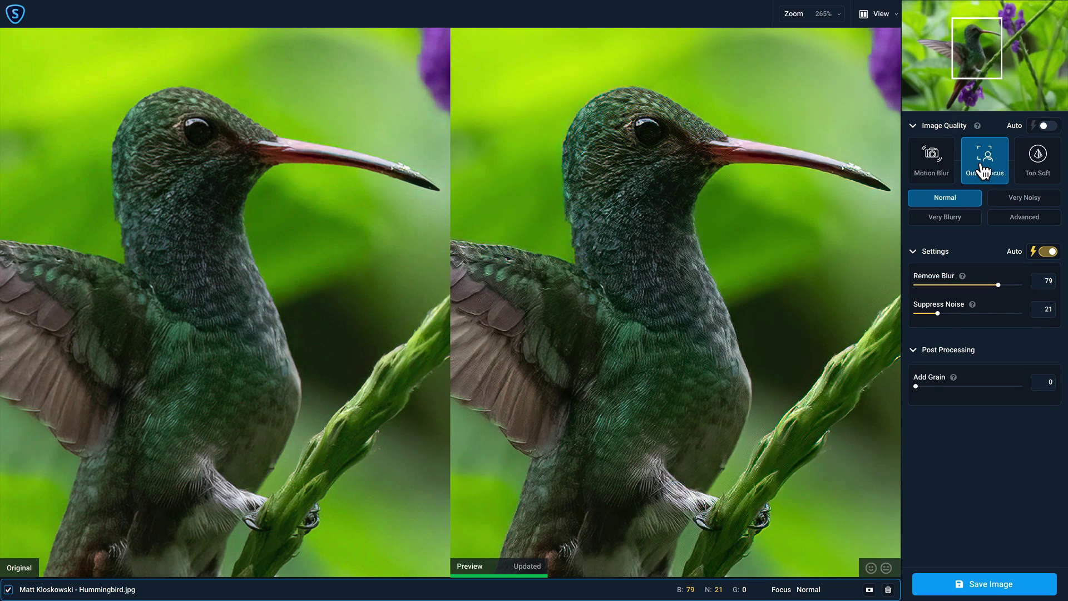
{"action": "left_click", "coordinate": [1016, 221]}
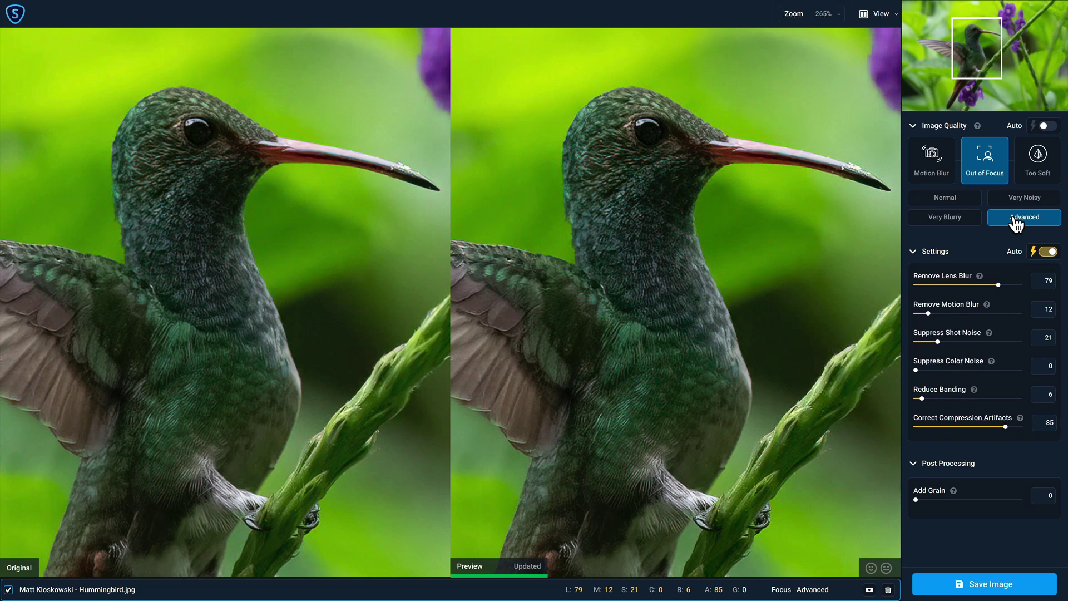
Step: Select the Too Soft model, try its automatic settings, and set Remove Blur to 53 and Suppress Noise to 28
{"action": "left_click", "coordinate": [1034, 179]}
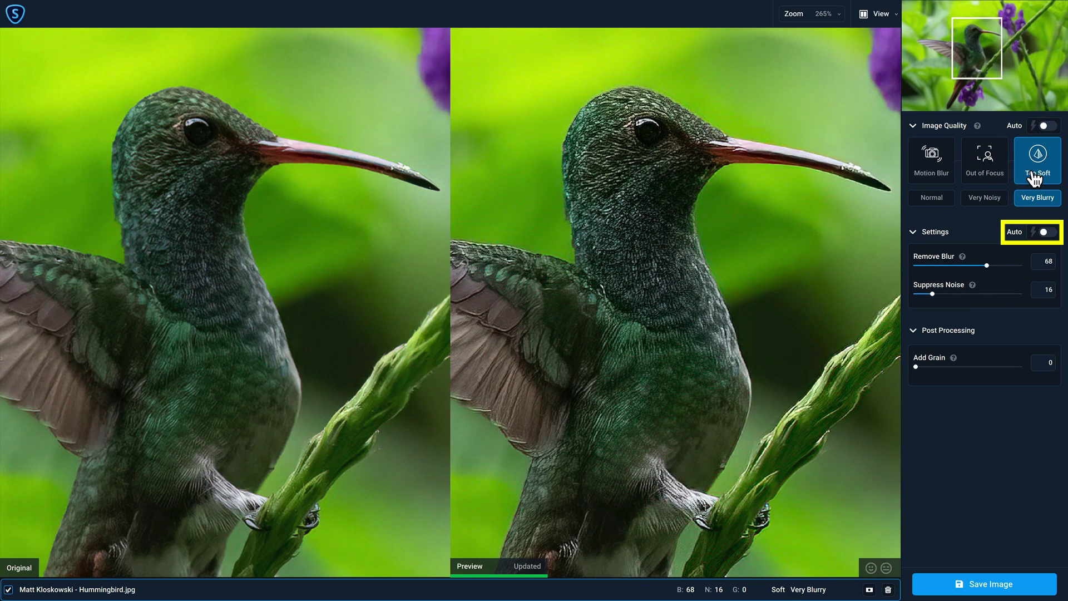
{"action": "left_click", "coordinate": [1043, 232]}
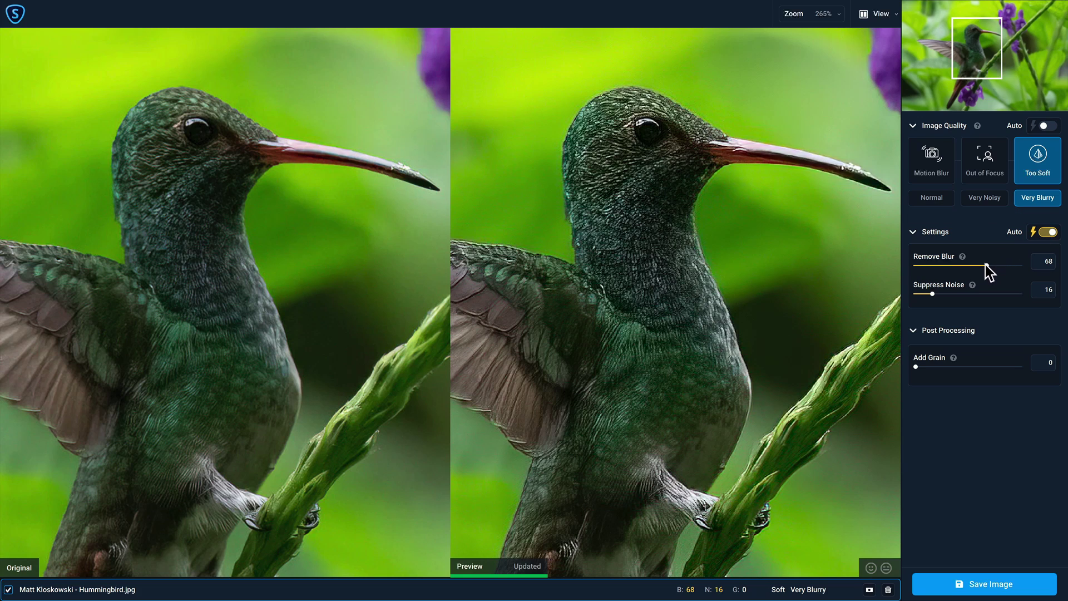
{"action": "left_click_drag", "start_coordinate": [986, 265], "coordinate": [945, 294]}
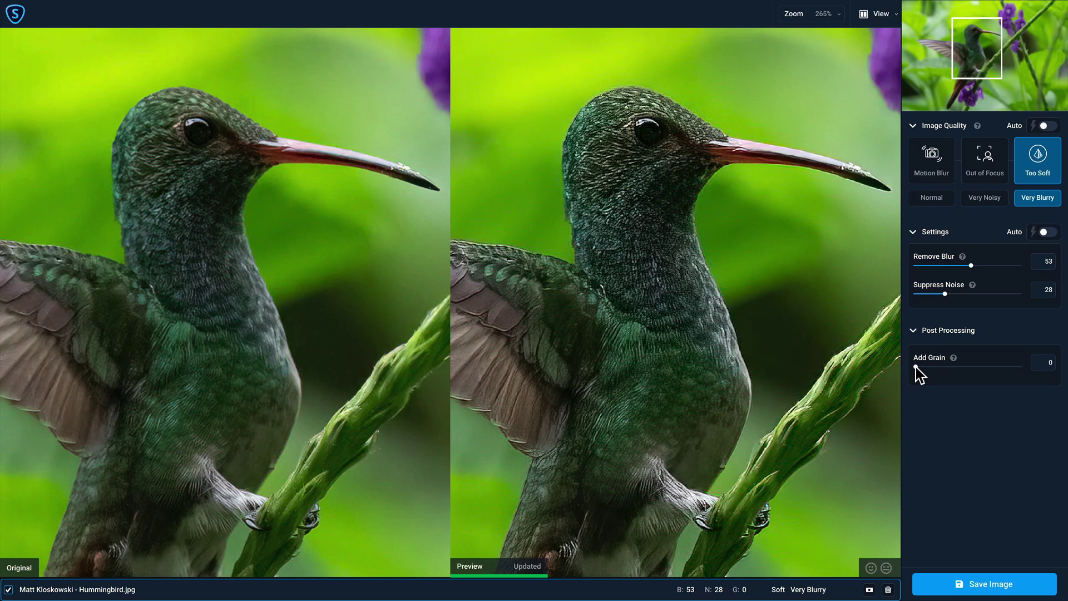
Step: Try a strong Add Grain amount, reset it to 0, and give the sharpened preview a positive rating
{"action": "left_click_drag", "start_coordinate": [916, 367], "coordinate": [1004, 367]}
{"action": "left_click_drag", "start_coordinate": [1003, 369], "coordinate": [902, 368]}
{"action": "left_click", "coordinate": [871, 571]}
Step: Open the masking tools for the hummingbird photo and leave them by removing the mask
{"action": "left_click", "coordinate": [870, 586]}
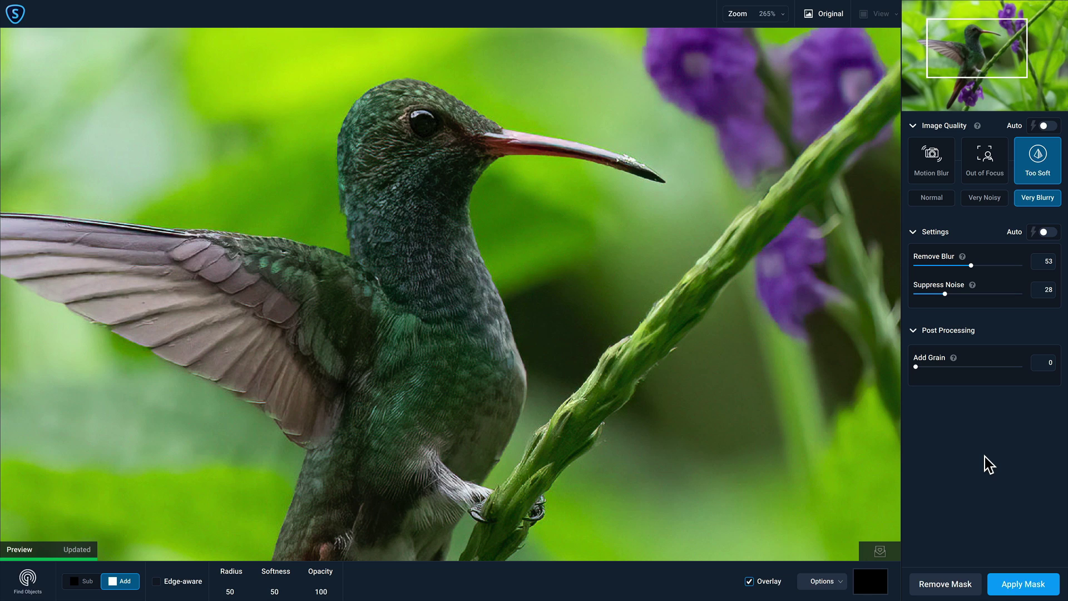
{"action": "left_click", "coordinate": [950, 584]}
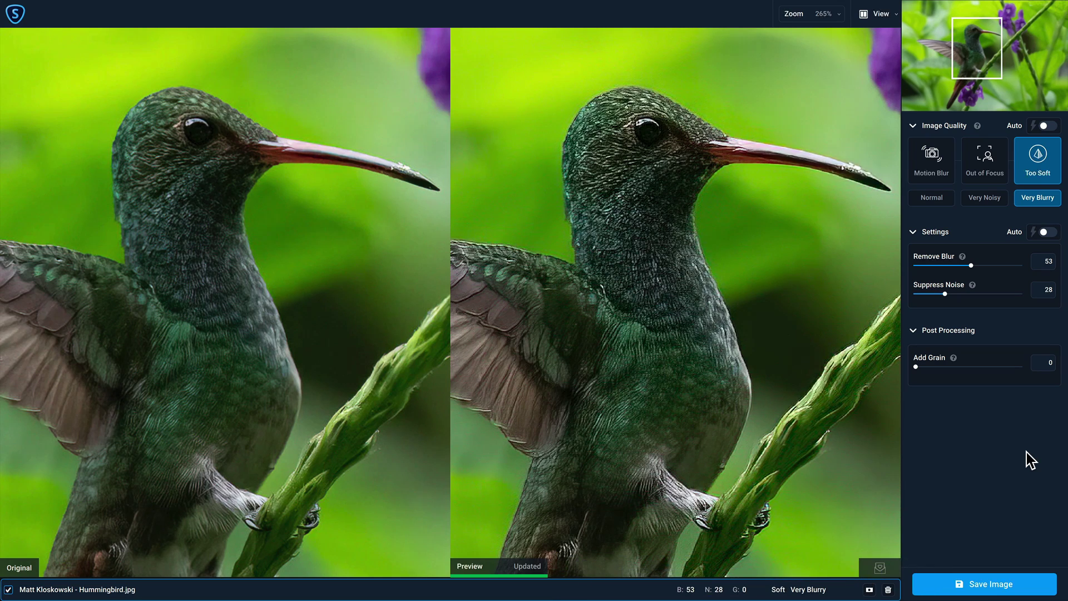
Step: Review the image format and color profile choices for saving the photo, and leave without saving
{"action": "left_click", "coordinate": [996, 581]}
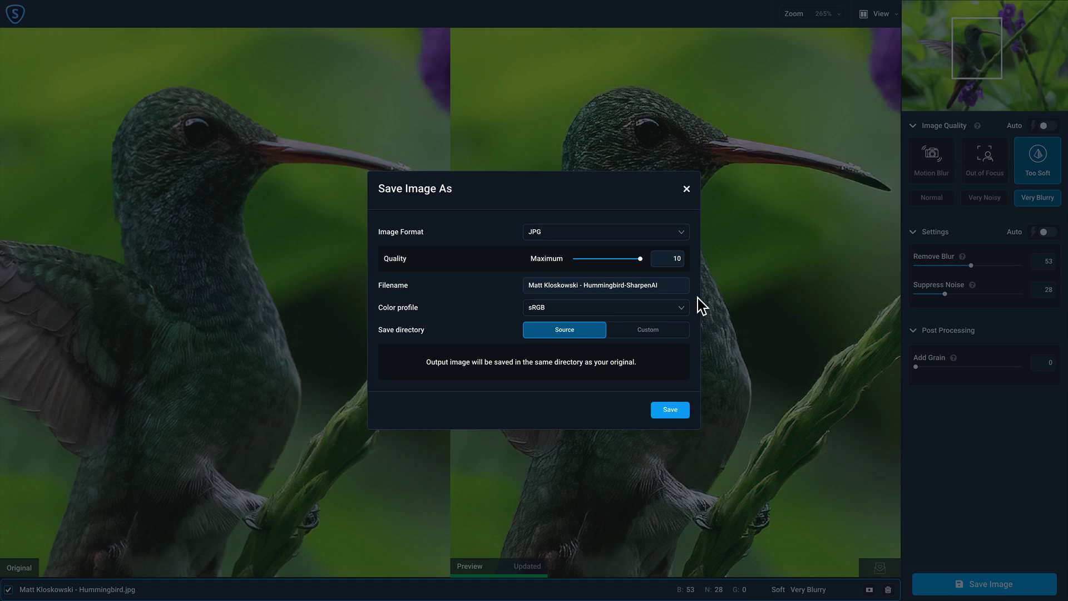
{"action": "left_click", "coordinate": [682, 233]}
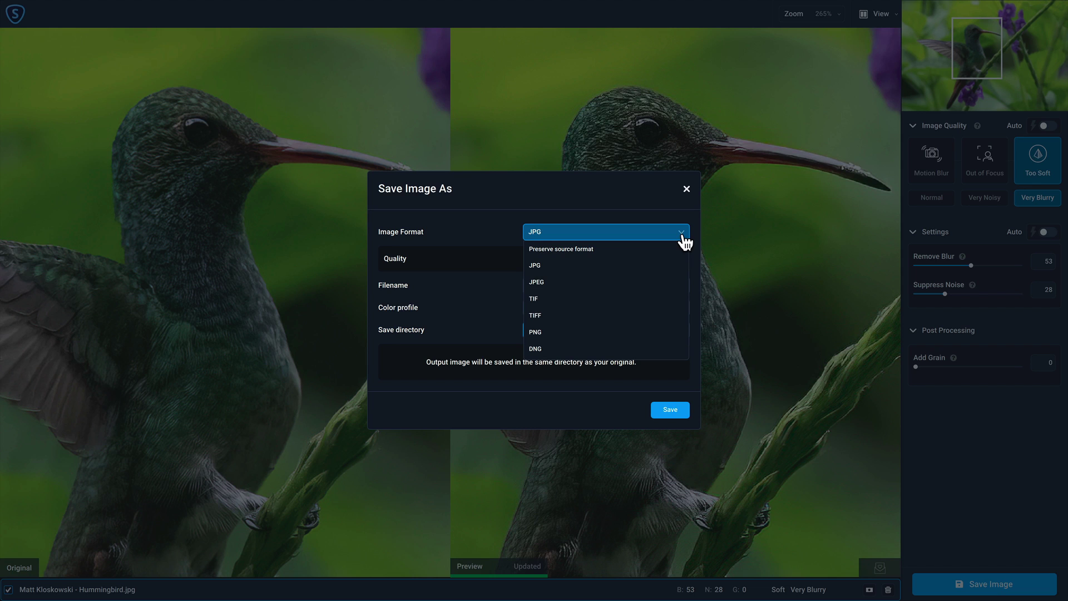
{"action": "left_click", "coordinate": [682, 235]}
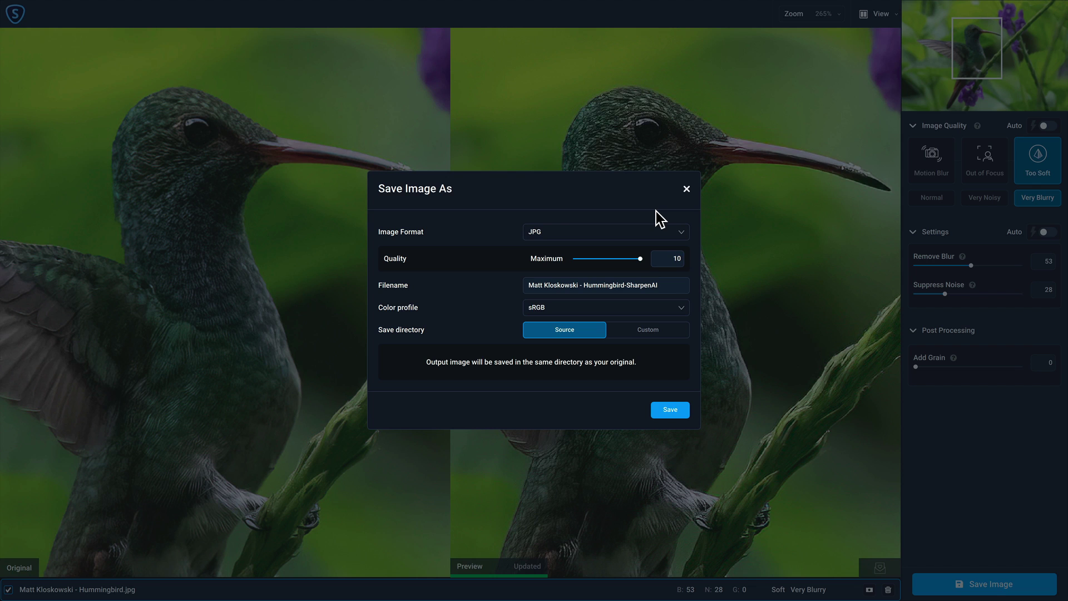
{"action": "left_click", "coordinate": [682, 310]}
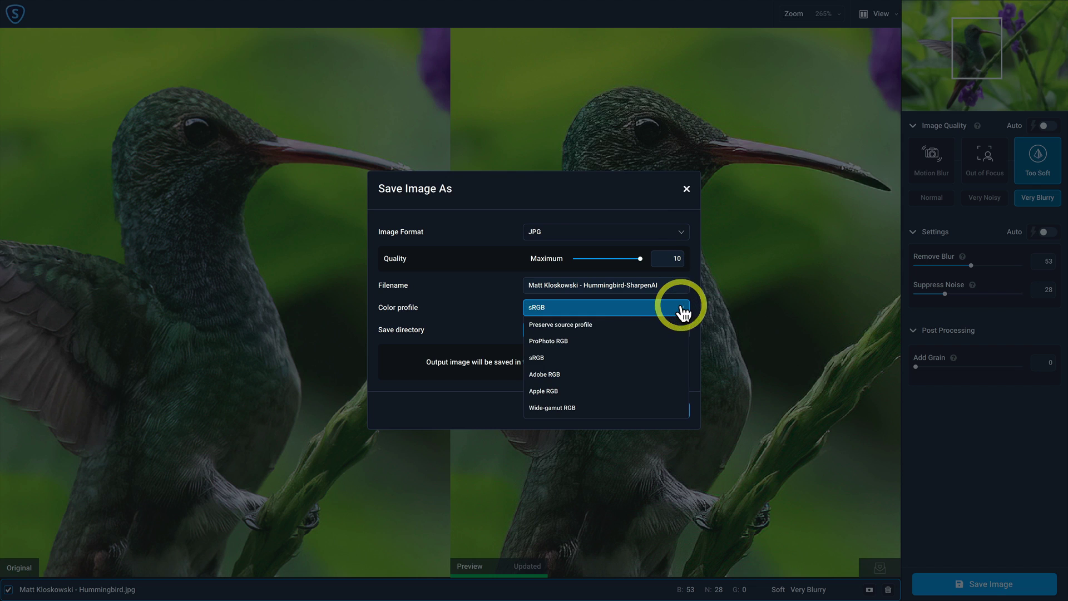
{"action": "left_click", "coordinate": [626, 208]}
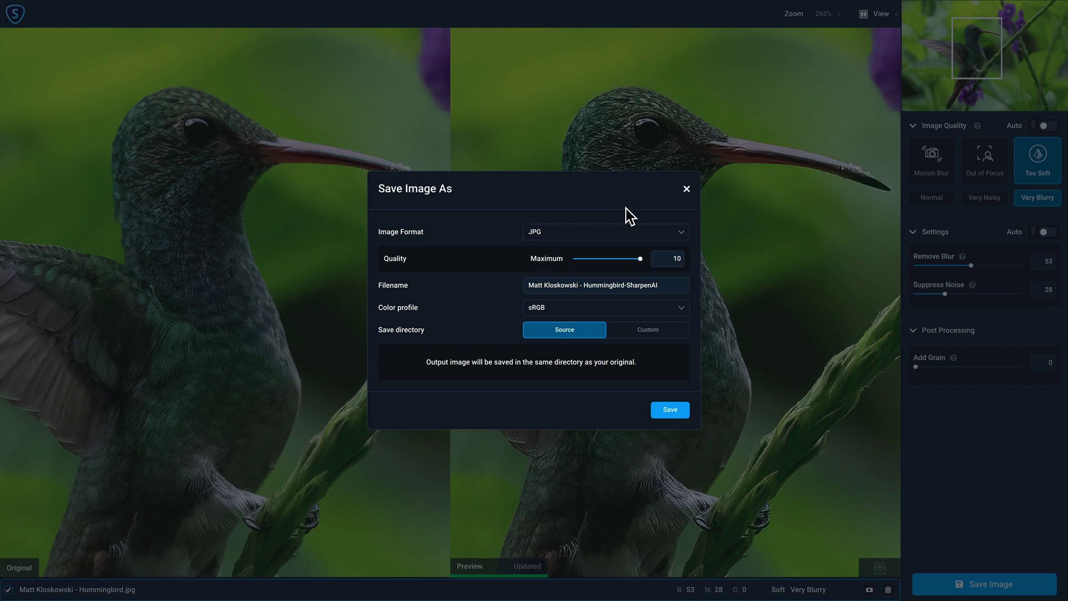
{"action": "key", "text": "Escape"}
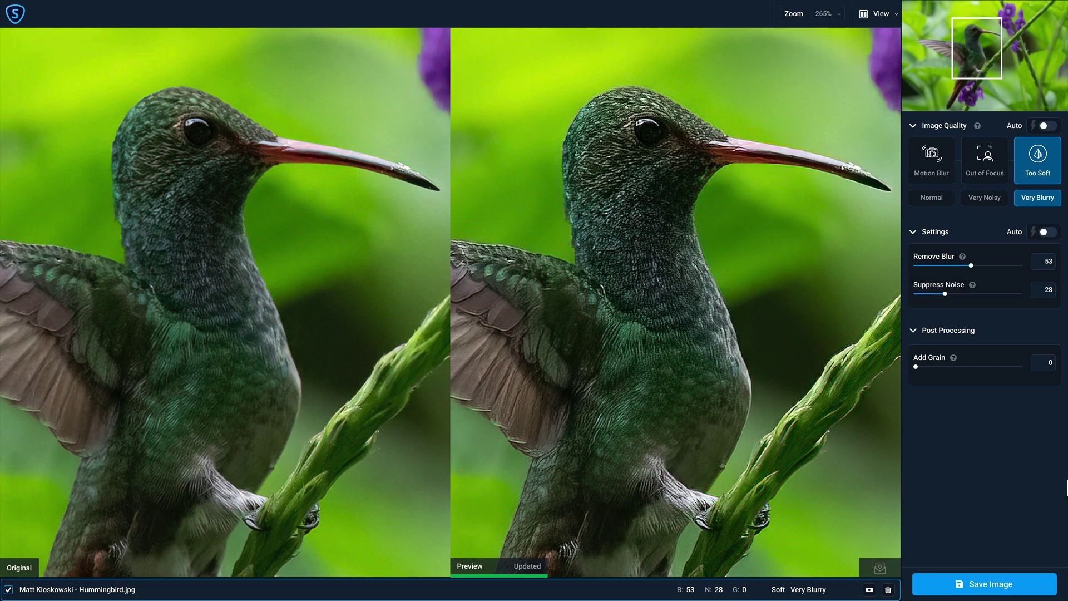